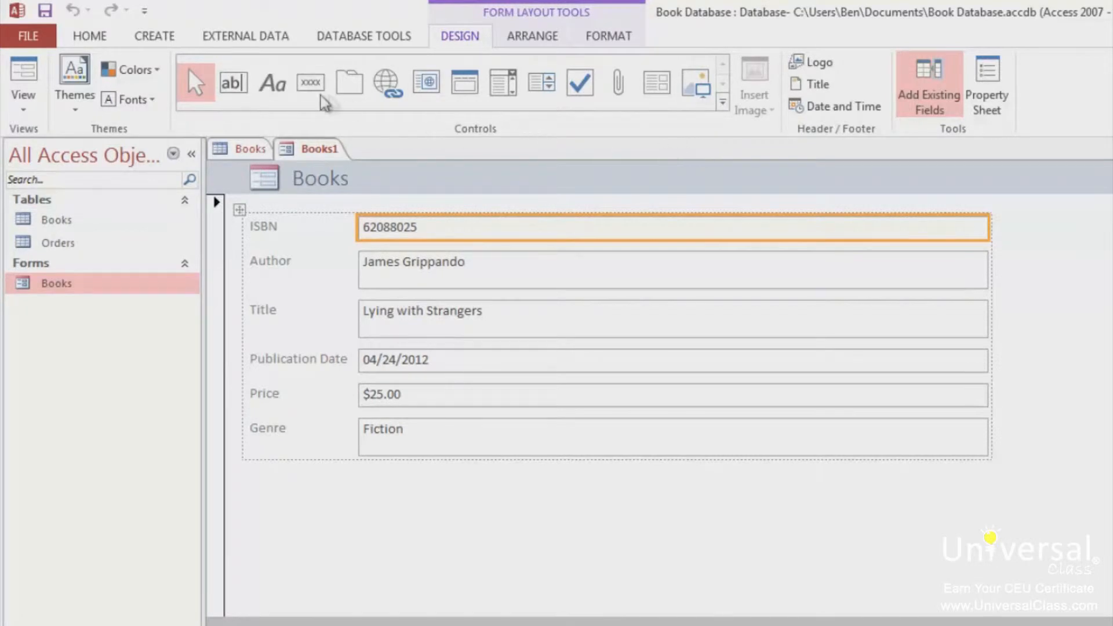
# Insert a text box between the Author and Title rows of the Books1 form, and switch the form to Design View.
pyautogui.click(249, 88)
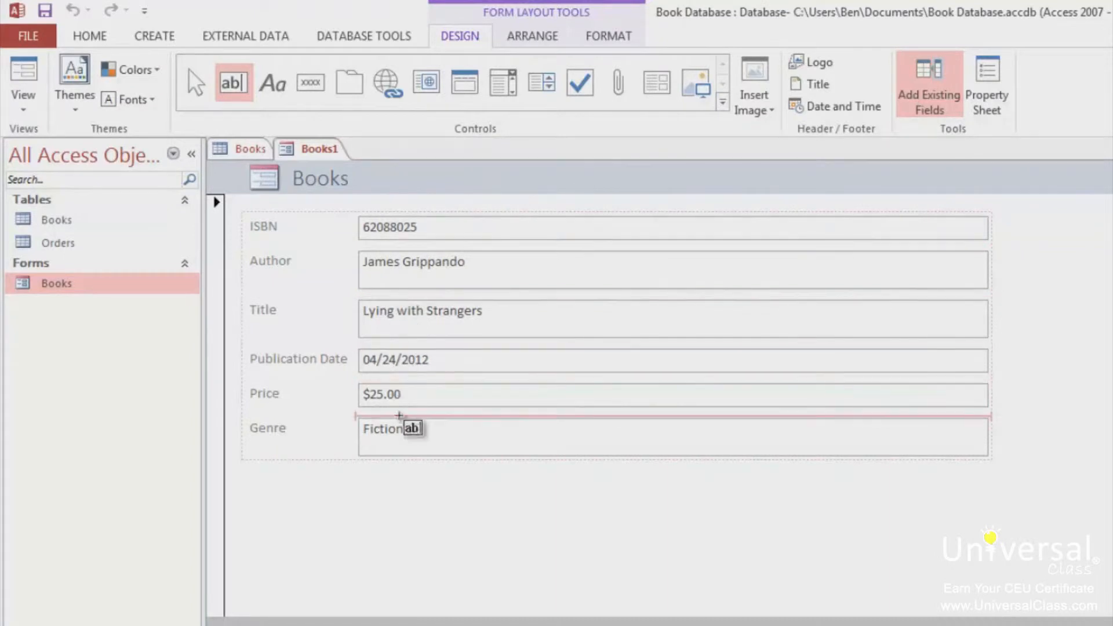
pyautogui.click(380, 301)
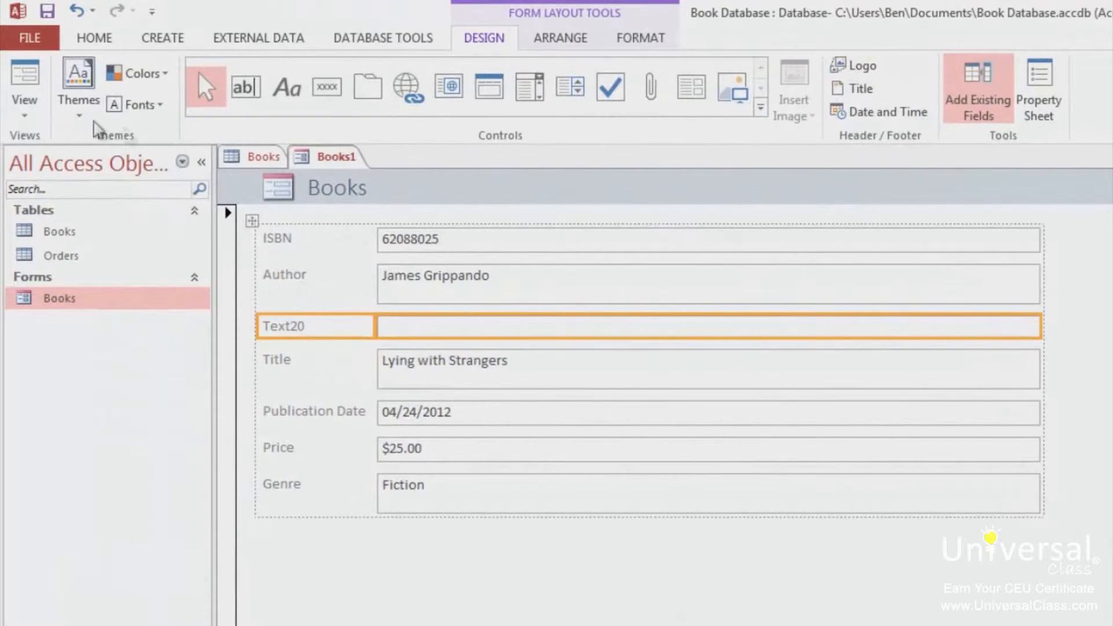
pyautogui.click(25, 116)
pyautogui.click(86, 236)
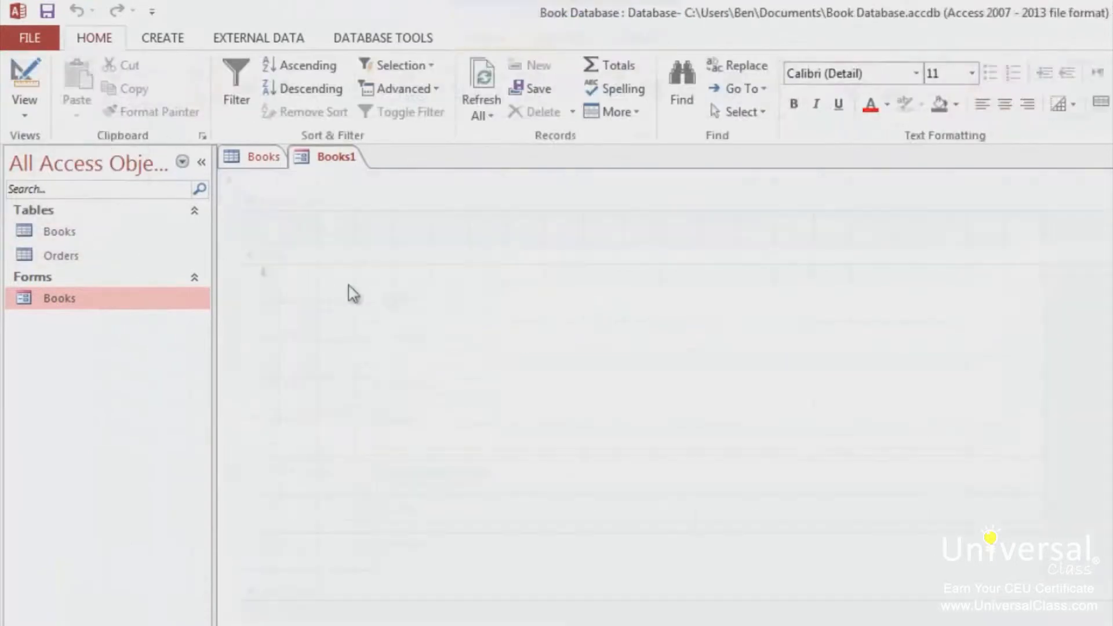
# Narrow the unbound text box and its column so the edge ends at about 19 on the ruler.
pyautogui.click(436, 394)
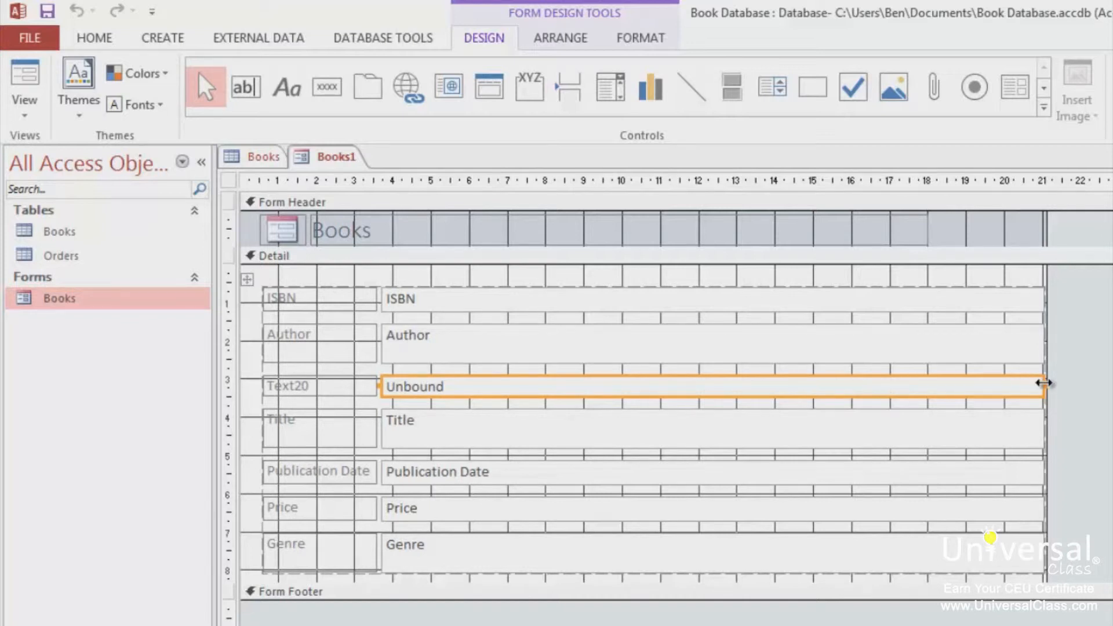
pyautogui.moveTo(1044, 383); pyautogui.dragTo(961, 383)
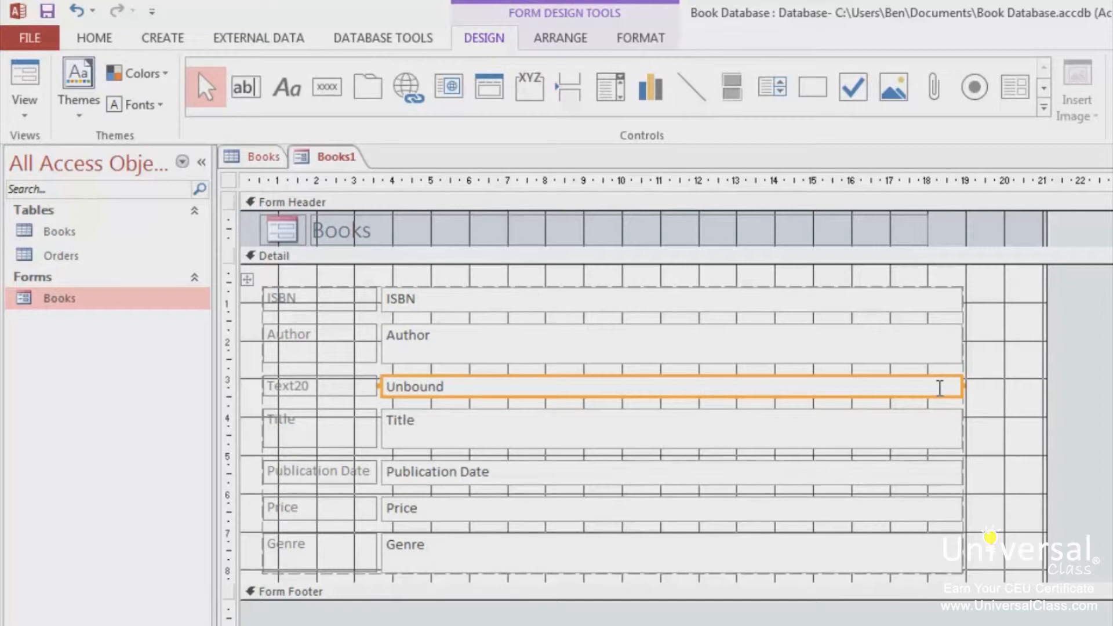
pyautogui.click(989, 389)
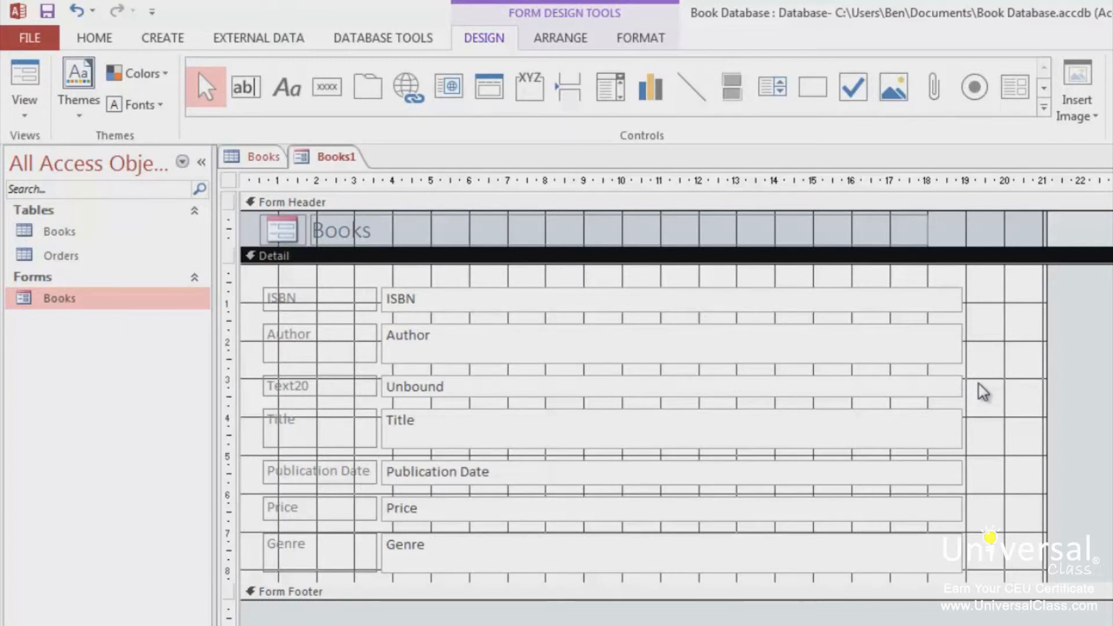
# Insert an empty layout column to the right of the unbound text box's column.
pyautogui.click(883, 393)
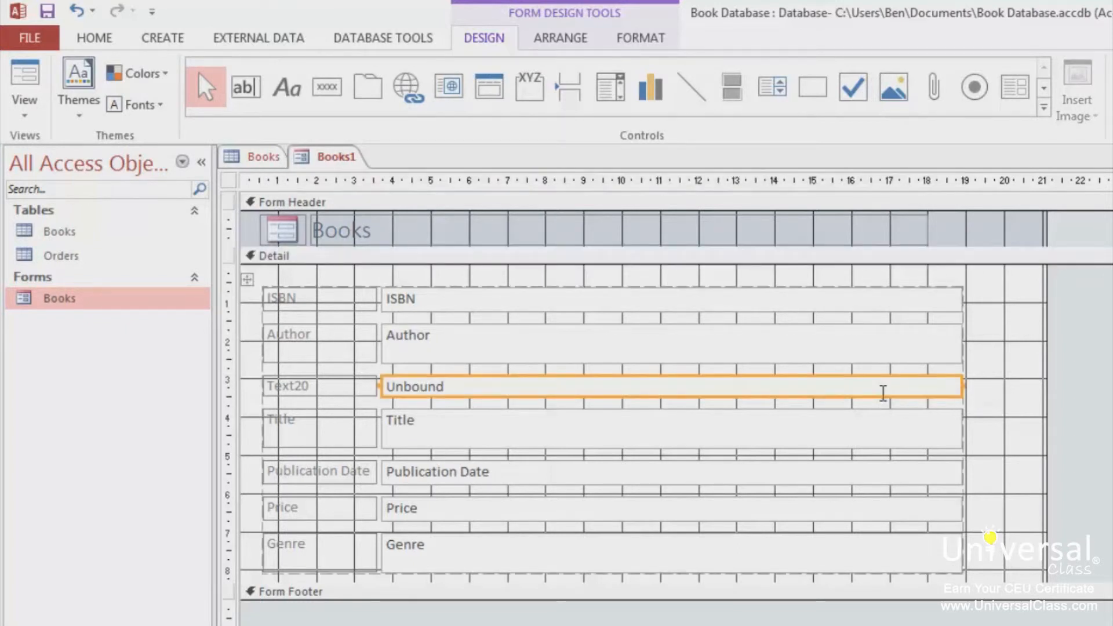
pyautogui.click(551, 42)
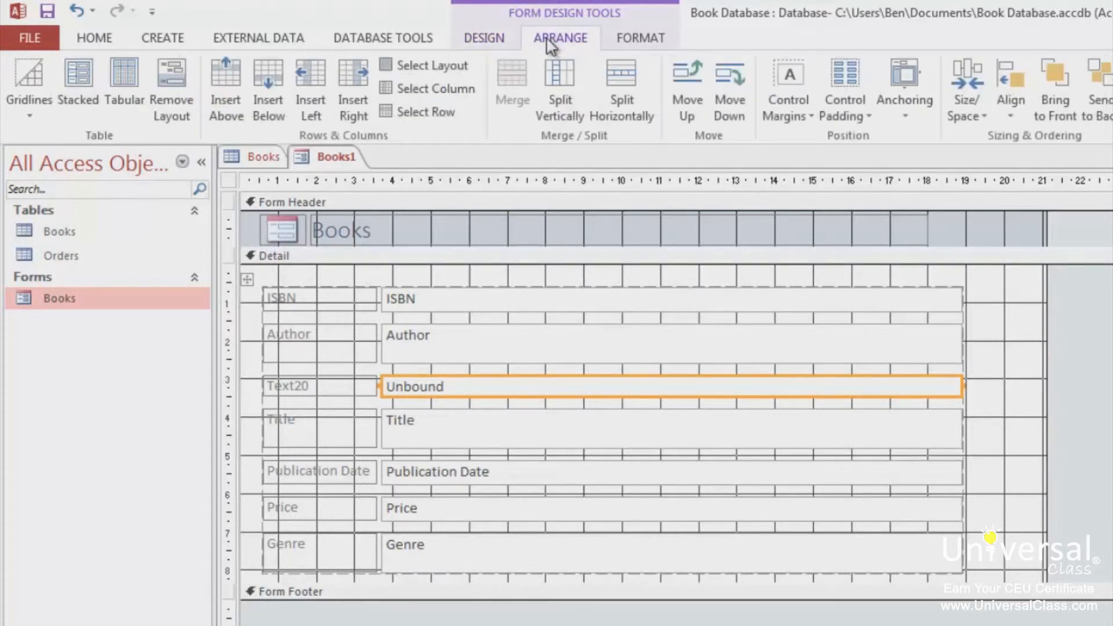
pyautogui.click(344, 104)
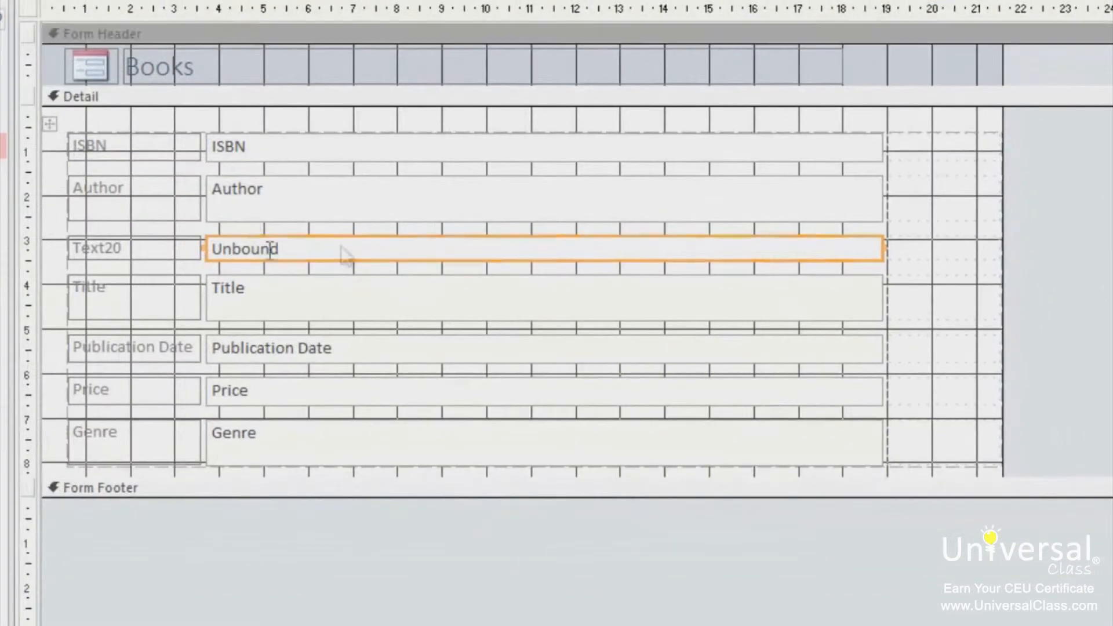
# Try the unbound text box in the empty end column of its row and move it back beside the row labels.
pyautogui.moveTo(330, 238); pyautogui.dragTo(943, 251)
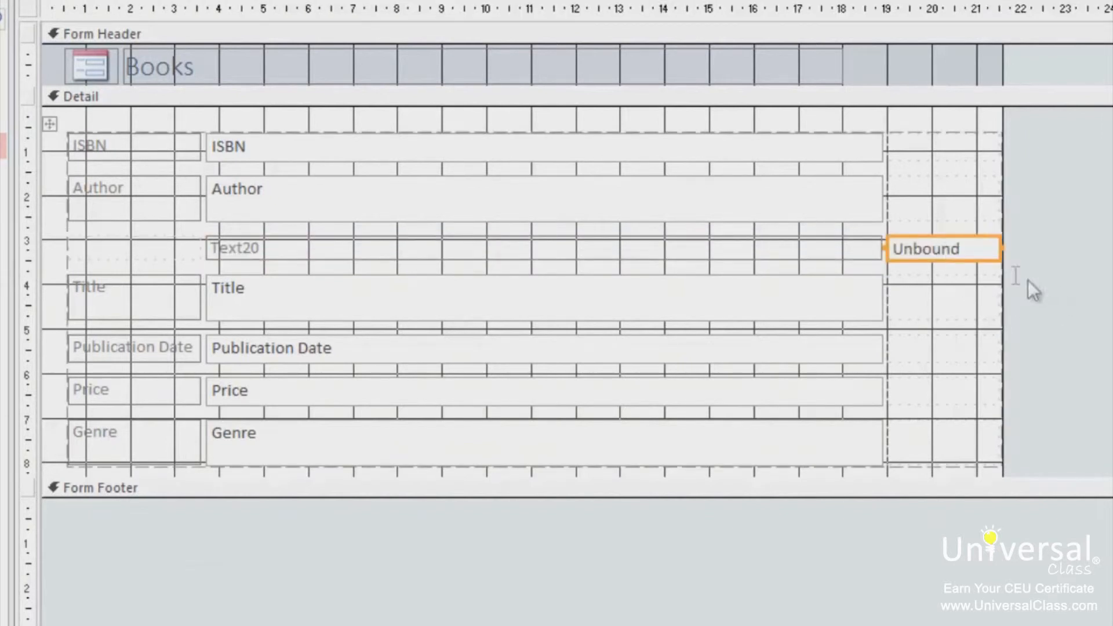
pyautogui.moveTo(920, 238); pyautogui.dragTo(138, 239)
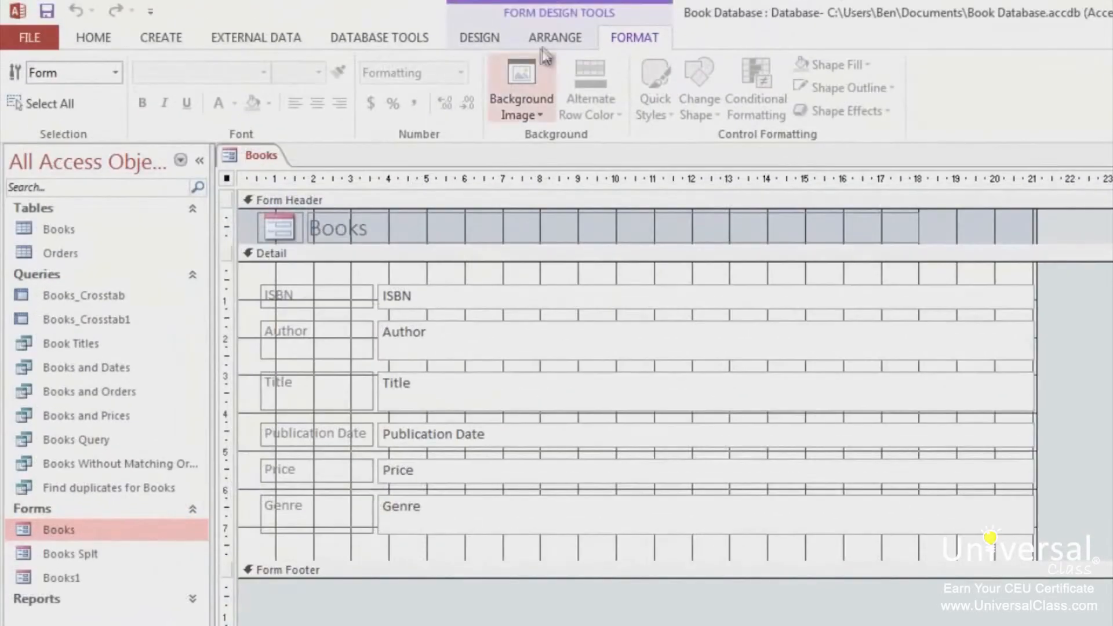
# Insert an empty layout row below the Genre row of the Books form.
pyautogui.click(564, 36)
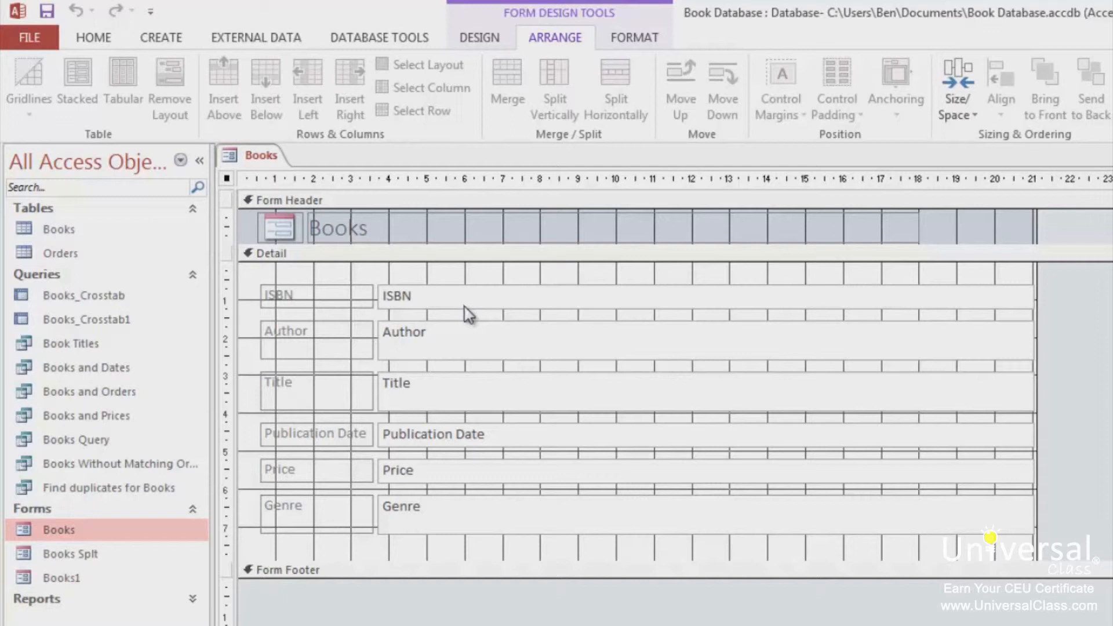
pyautogui.click(464, 332)
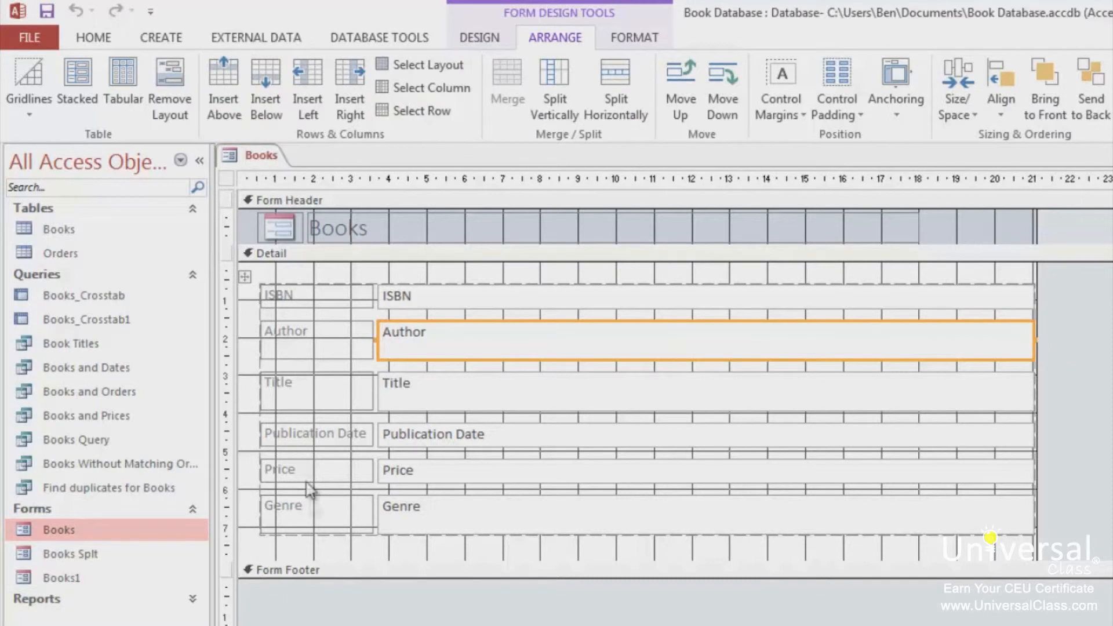
pyautogui.click(323, 554)
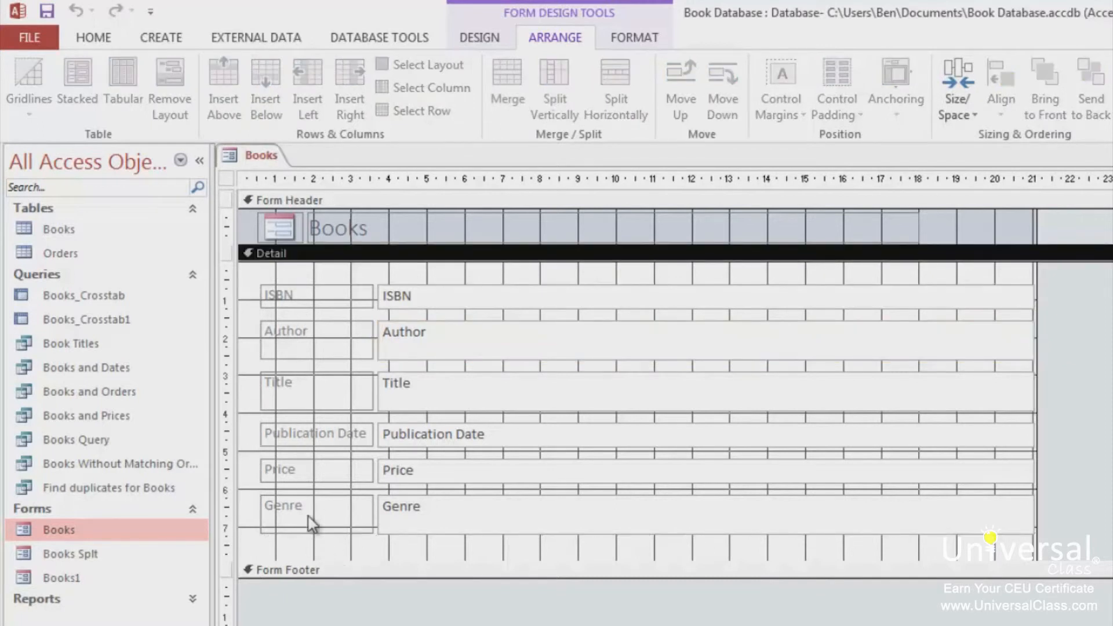
pyautogui.click(312, 524)
pyautogui.click(270, 78)
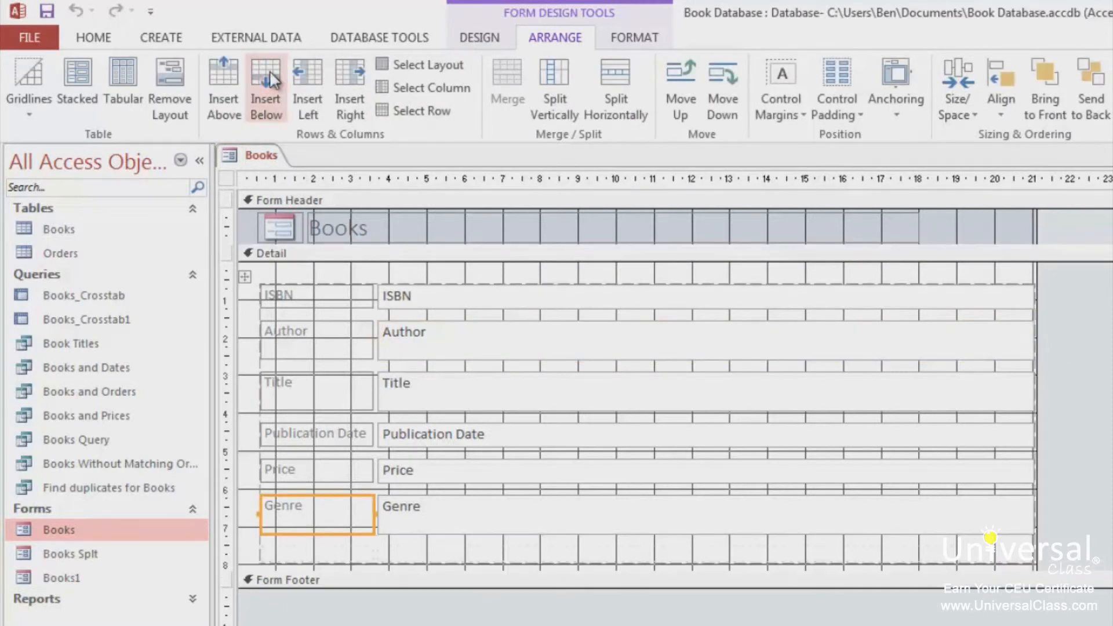
# Enter the label text "New Label" in the empty cell below the Genre label.
pyautogui.click(291, 552)
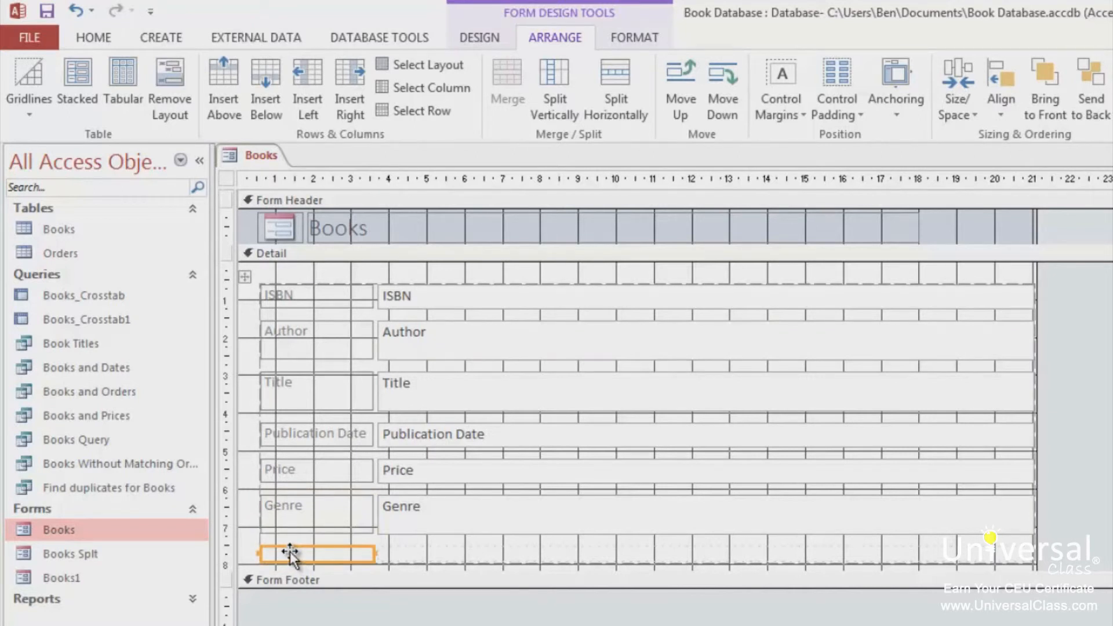
pyautogui.write('New Label')
pyautogui.press('Return')
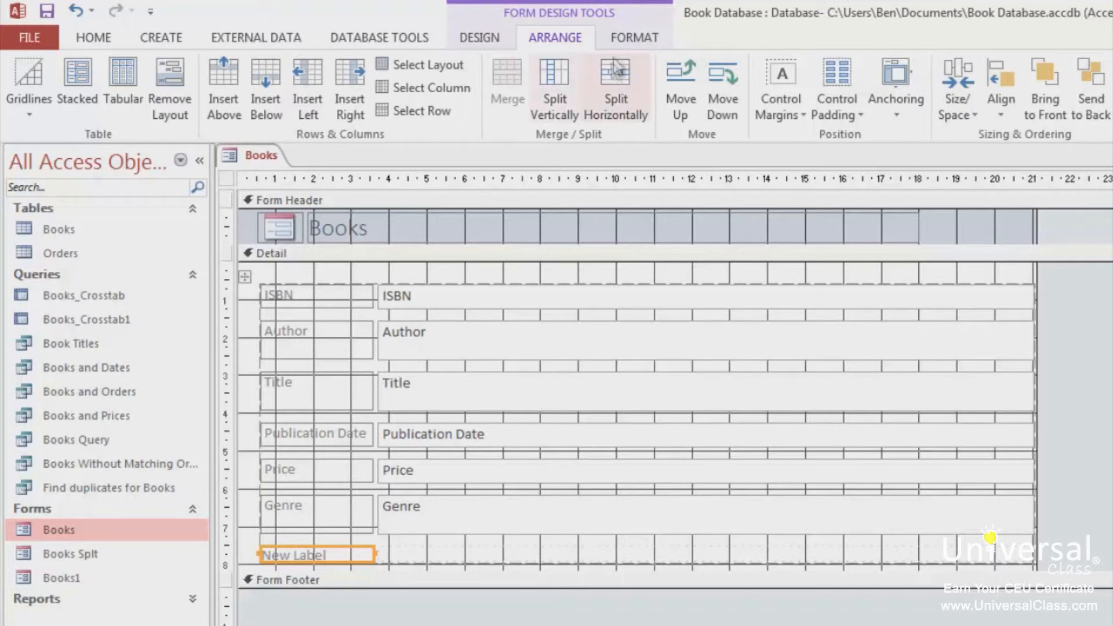
# Remove the layout from all controls on the Books form so they can be positioned individually.
pyautogui.click(635, 39)
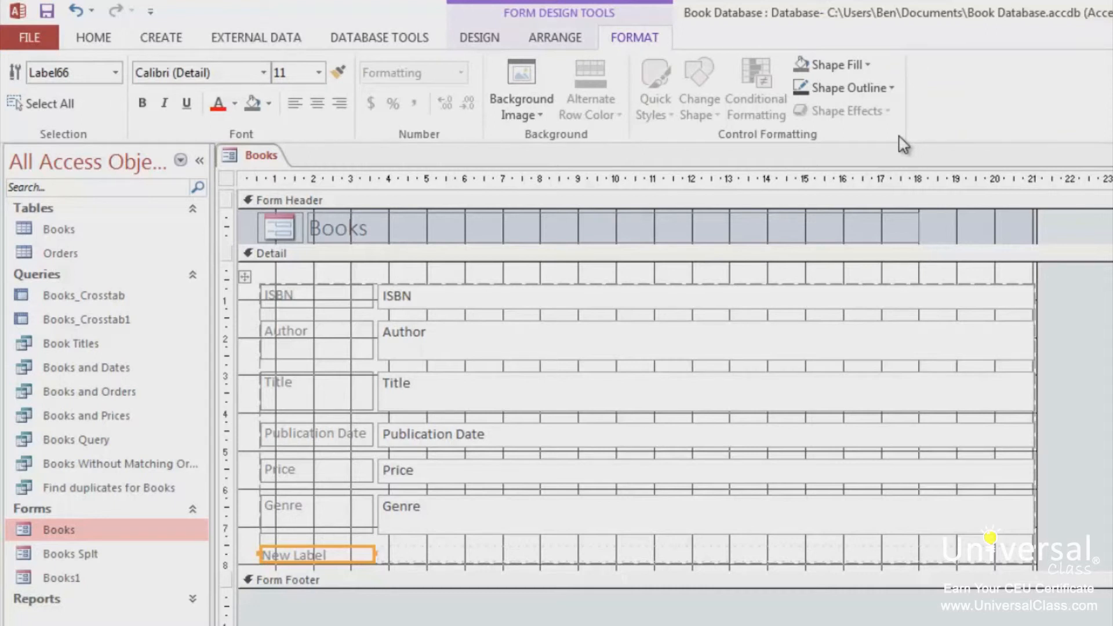
pyautogui.click(890, 518)
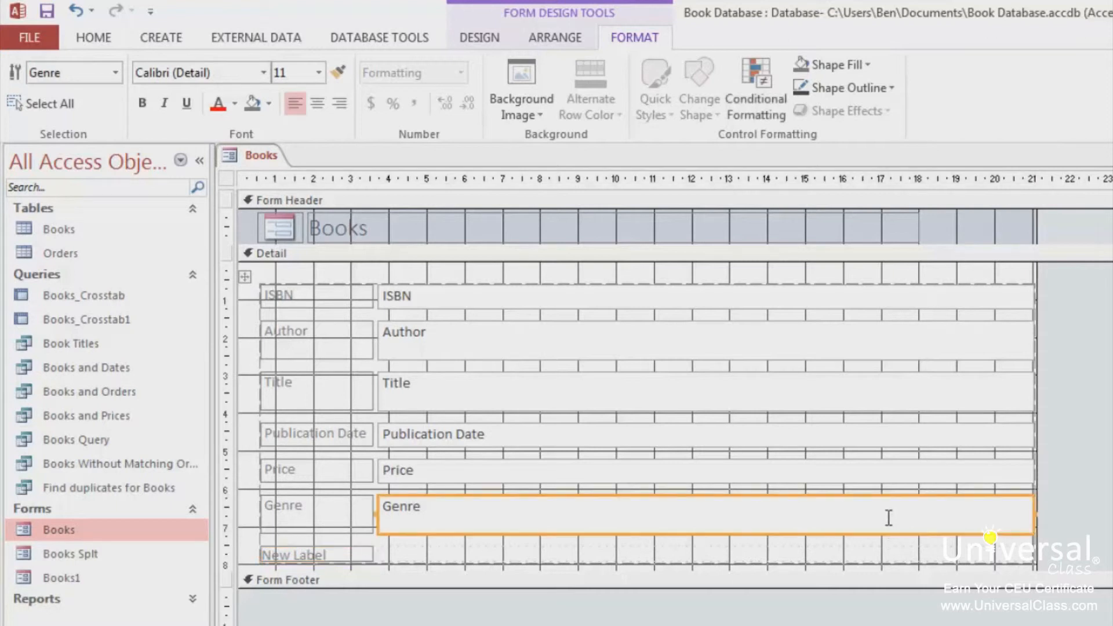
pyautogui.hotkey('ctrl', 'a')
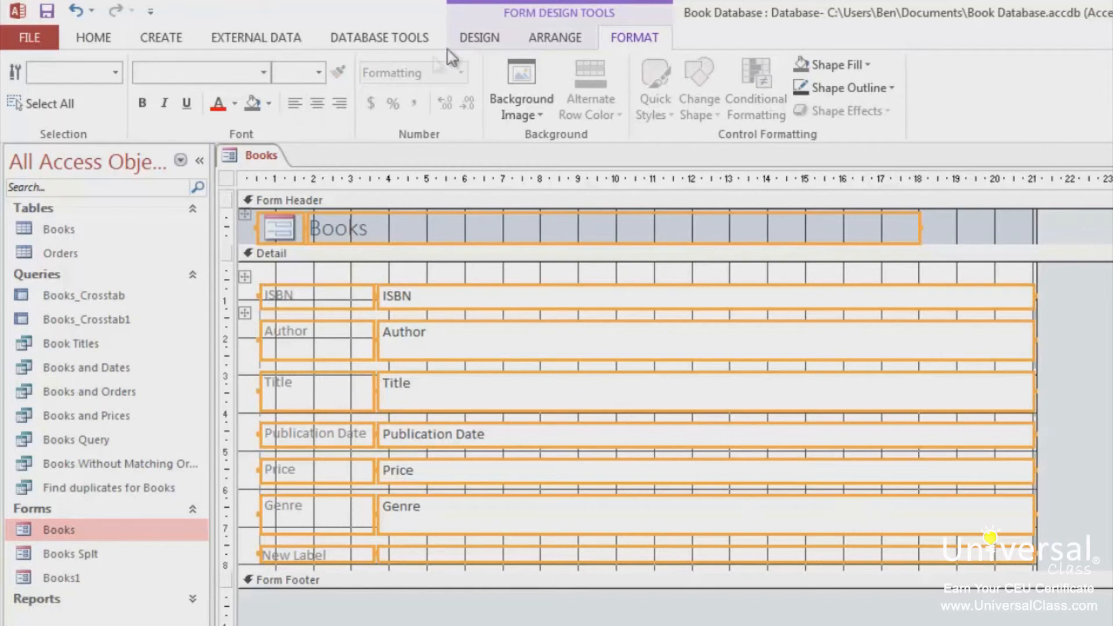
pyautogui.click(586, 41)
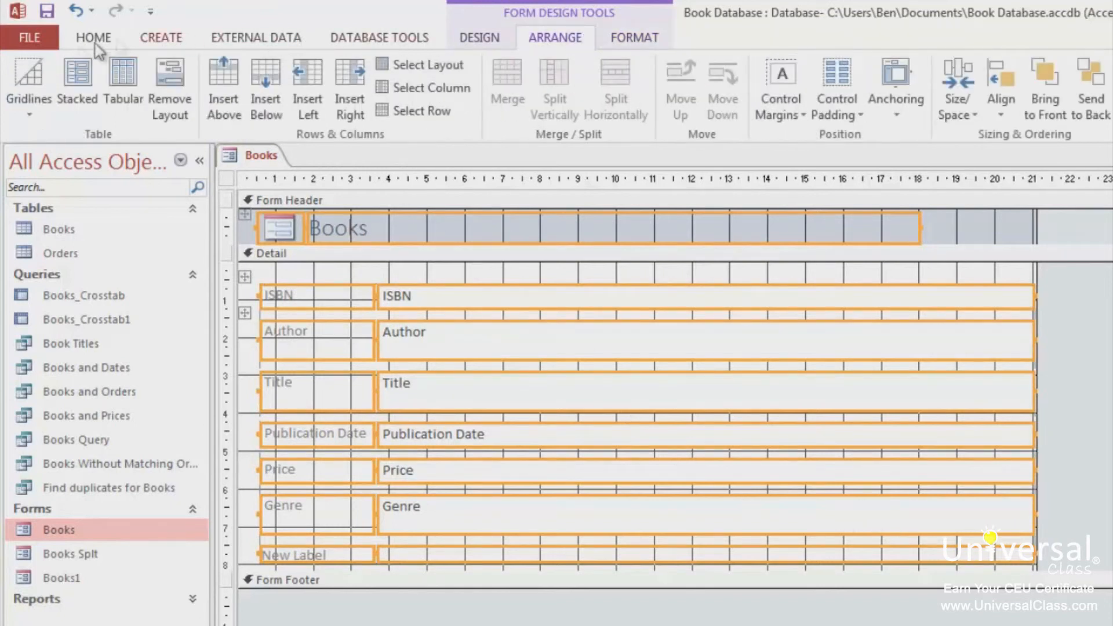
pyautogui.click(159, 83)
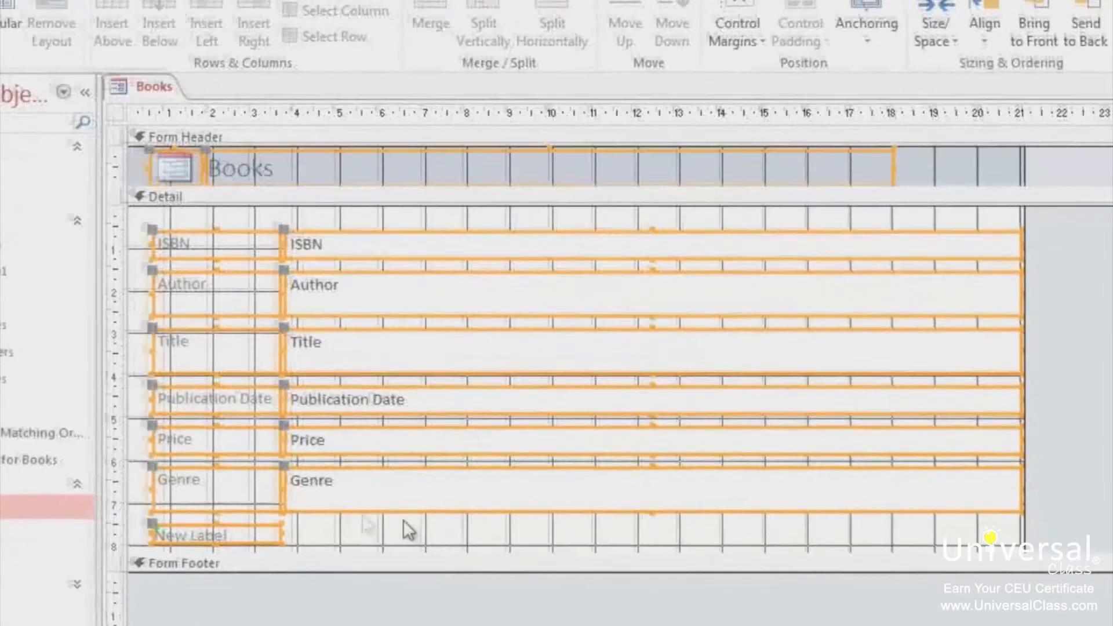
# Shift the Genre field with its label about 1 ruler unit to the right, and move the label alone back in line with the other labels.
pyautogui.click(454, 545)
pyautogui.click(280, 454)
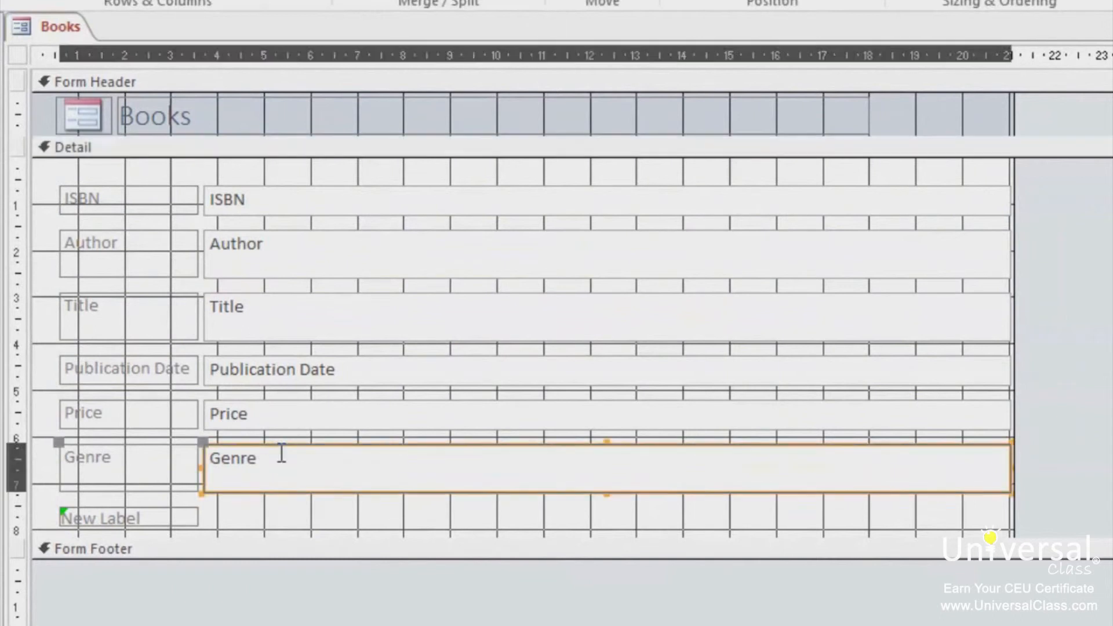
pyautogui.moveTo(241, 444); pyautogui.dragTo(291, 443)
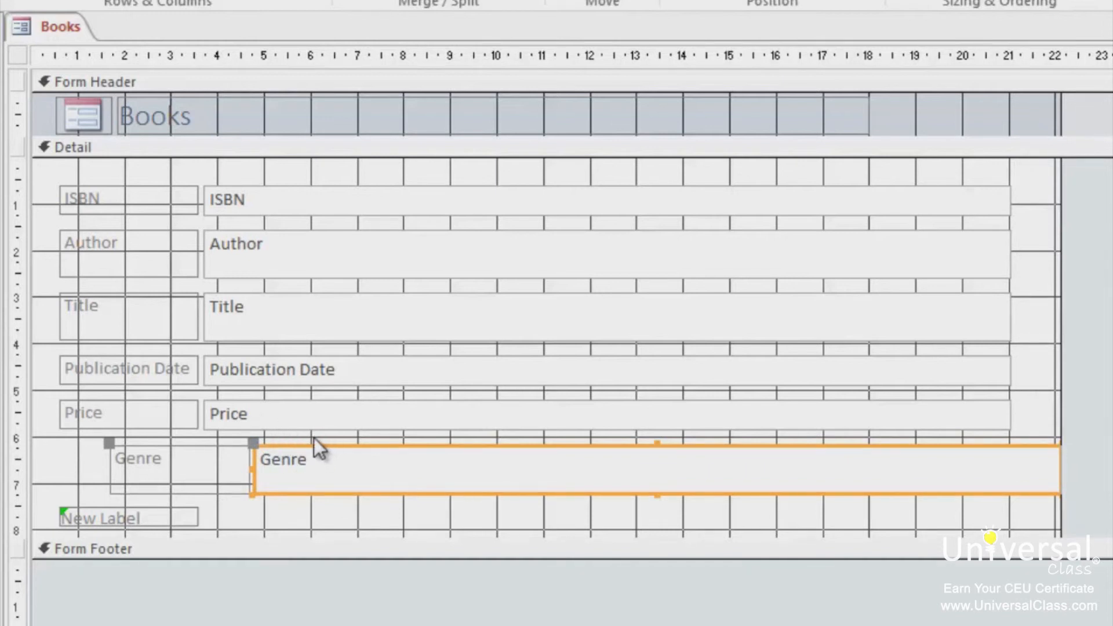
pyautogui.moveTo(109, 445); pyautogui.dragTo(60, 450)
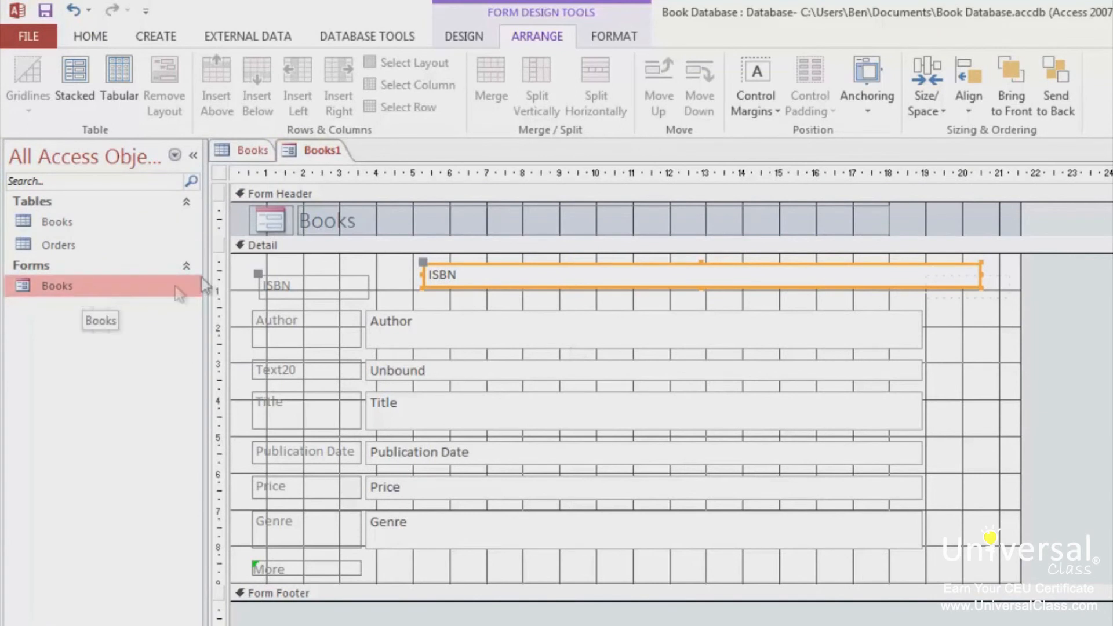
# Show the Books1 form in Design View.
pyautogui.click(325, 152)
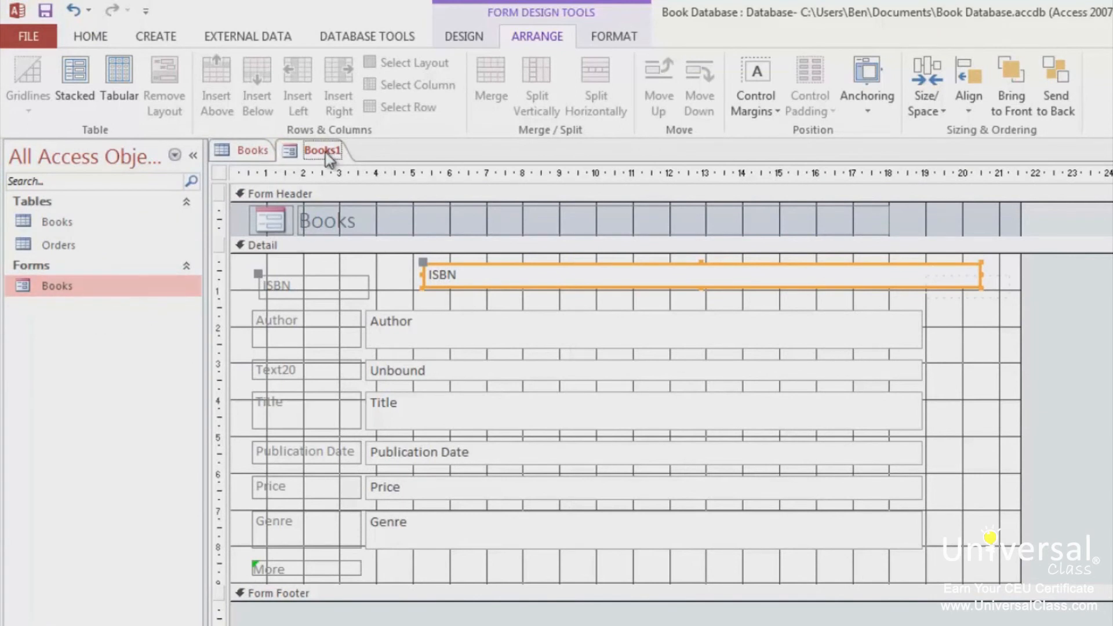
pyautogui.click(91, 37)
pyautogui.click(29, 116)
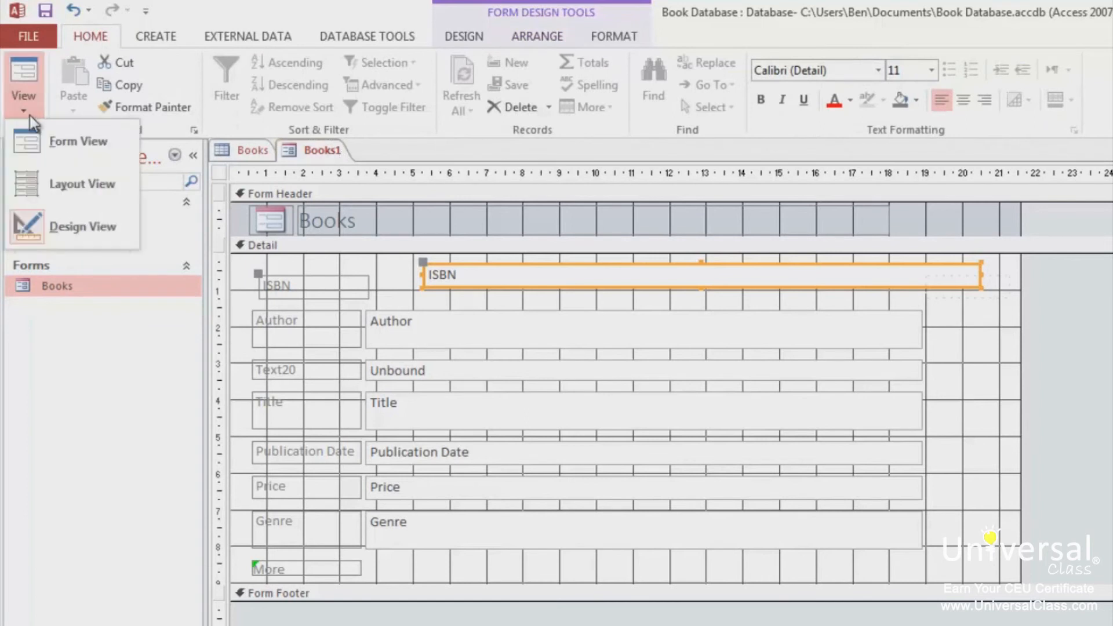
pyautogui.click(74, 221)
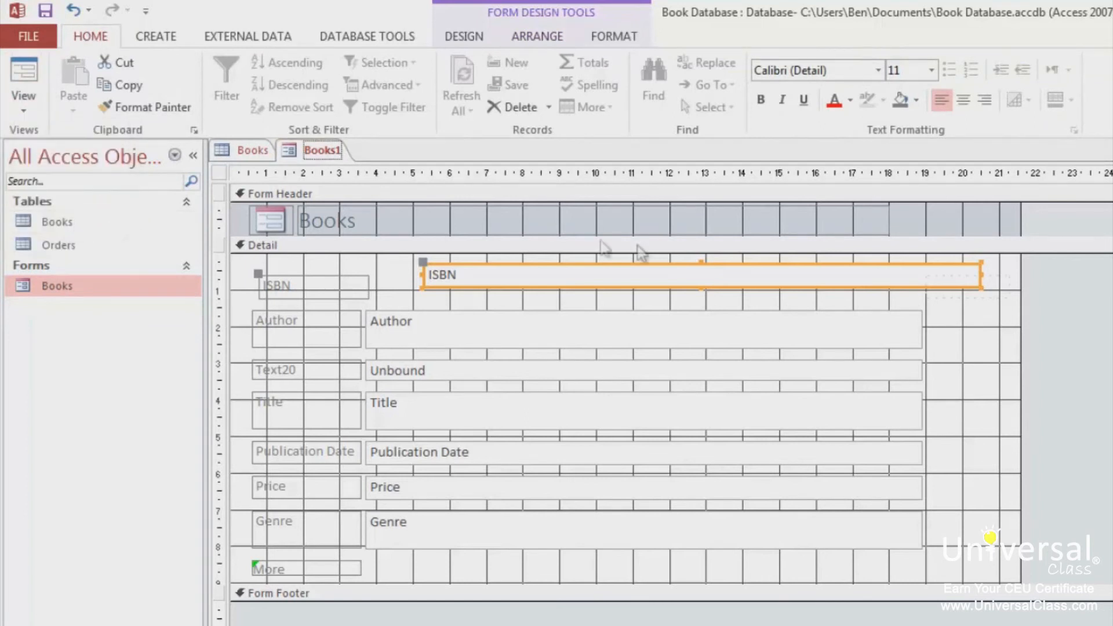
# Deselect the ISBN field and open the Tab Order settings for the form's Detail section.
pyautogui.click(972, 355)
pyautogui.click(436, 36)
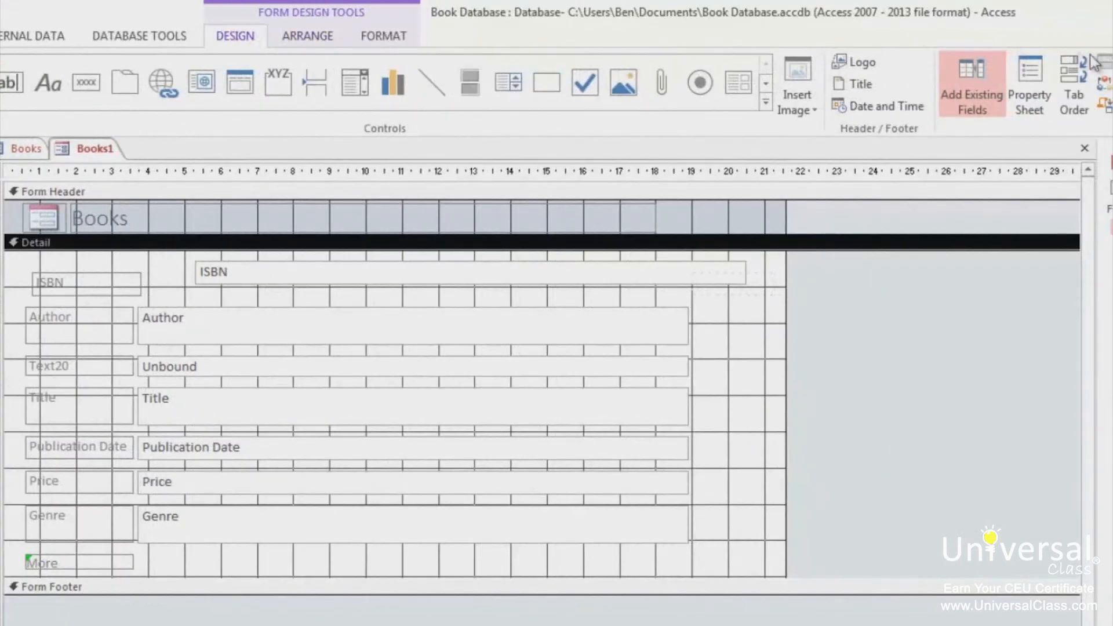
pyautogui.click(1078, 98)
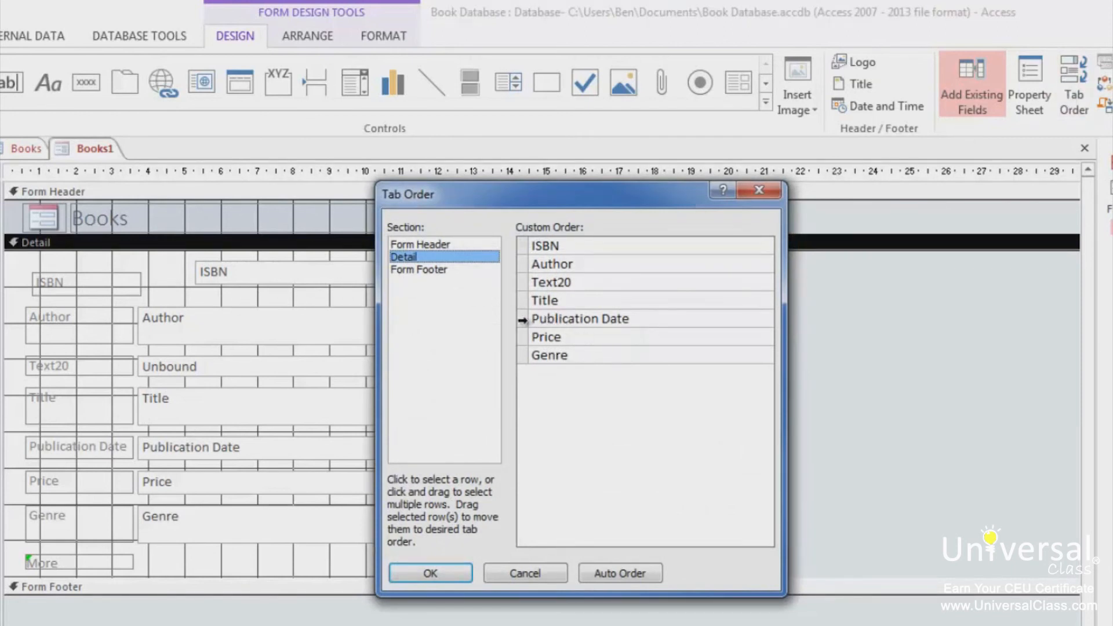
# Rearrange the custom tab order to ISBN, Author, Publication Date, Title, Price, Text20, Genre.
pyautogui.click(521, 319)
pyautogui.moveTo(518, 320); pyautogui.dragTo(533, 357)
pyautogui.click(520, 300)
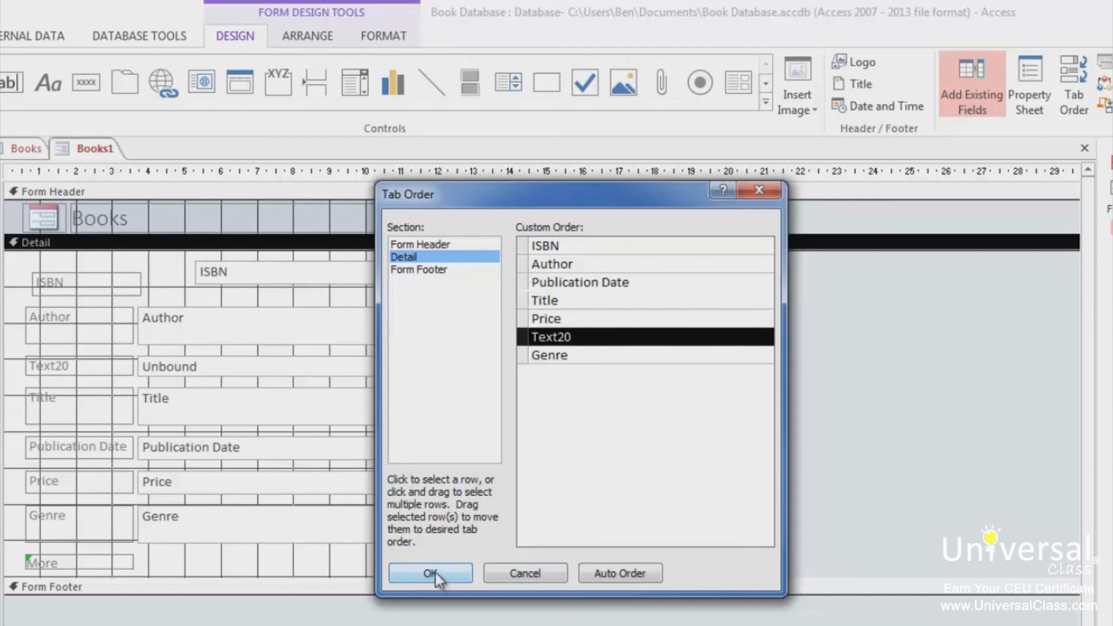
# Apply the automatic tab order to the Detail section and accept it.
pyautogui.click(624, 579)
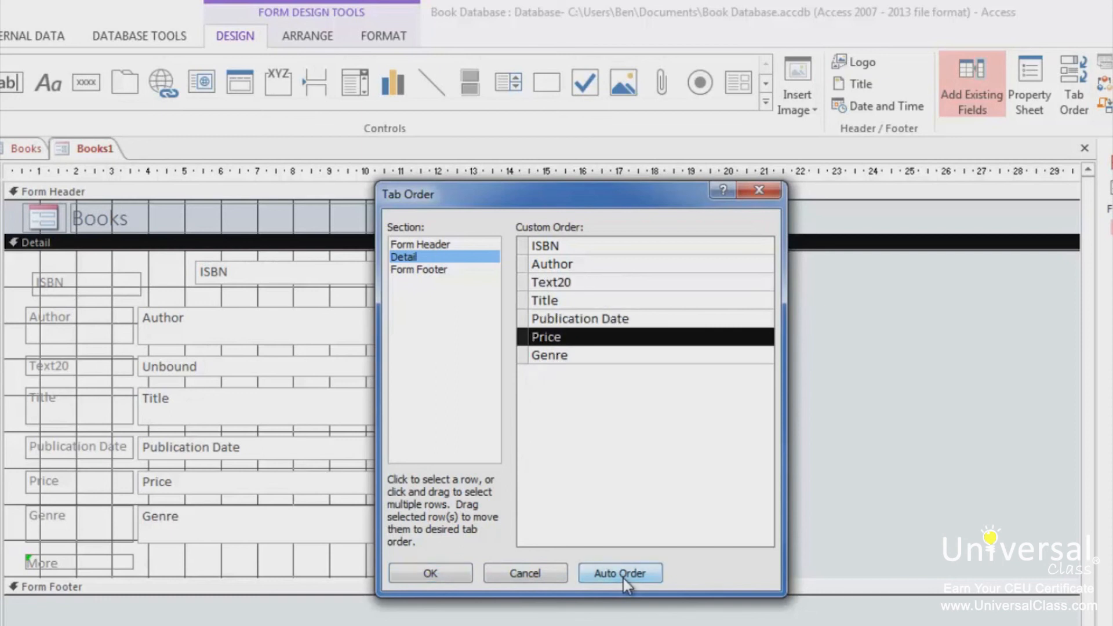
pyautogui.click(431, 576)
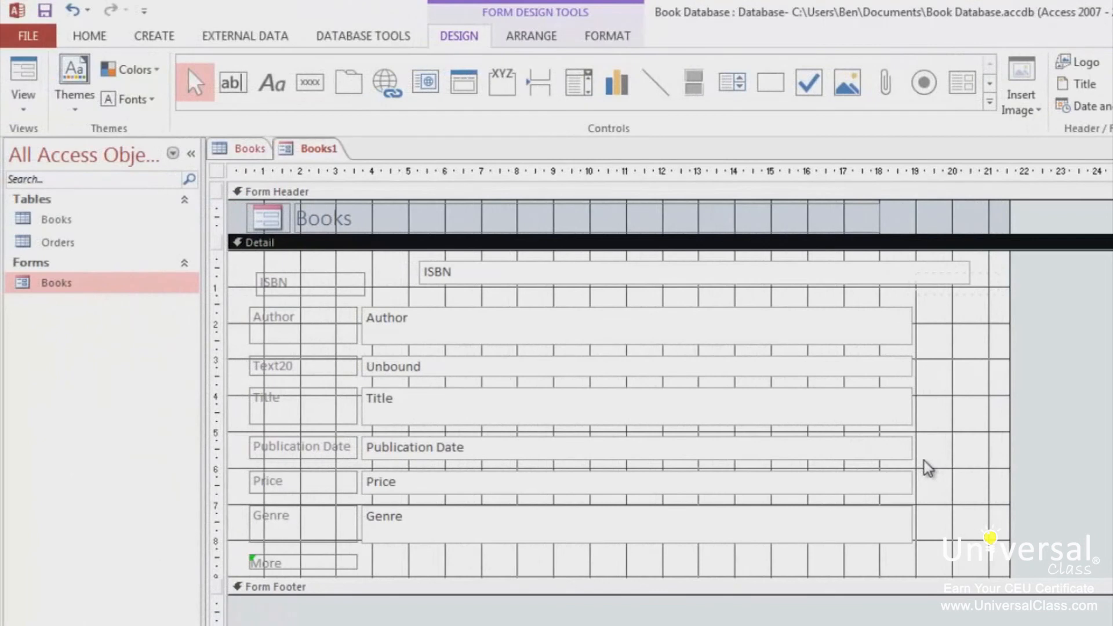
# Preview the available Office themes on the Books1 form without applying one.
pyautogui.click(75, 105)
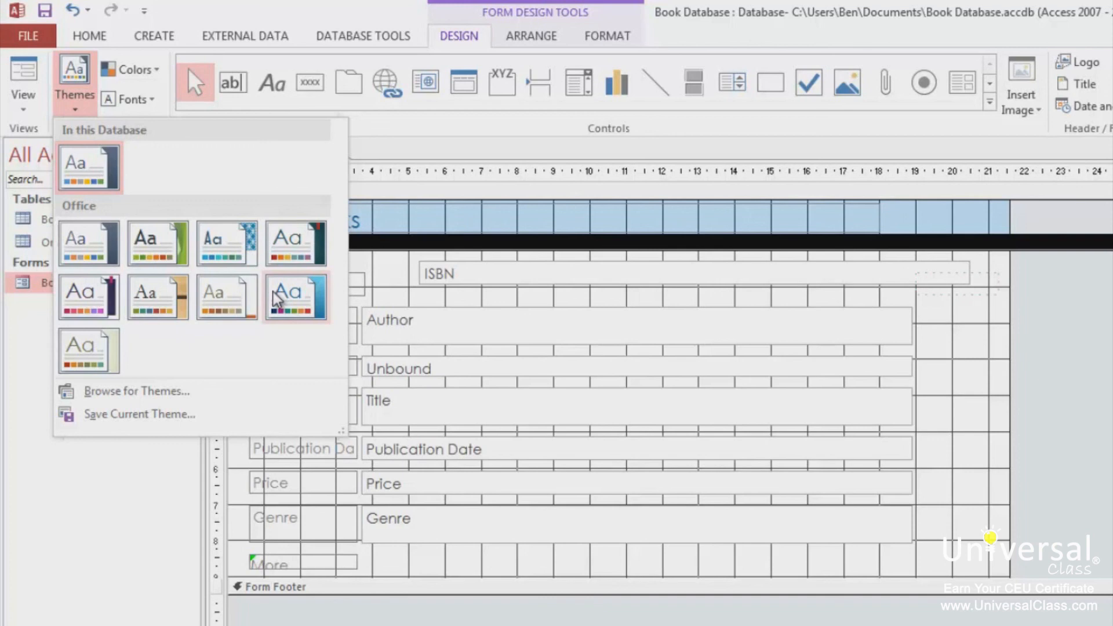
pyautogui.click(138, 73)
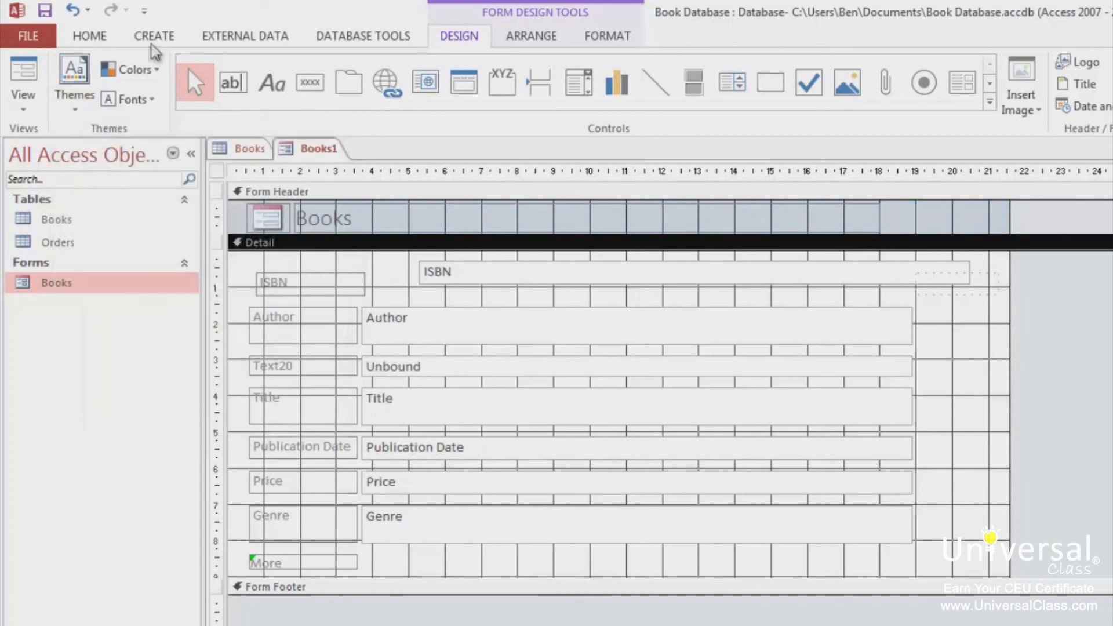